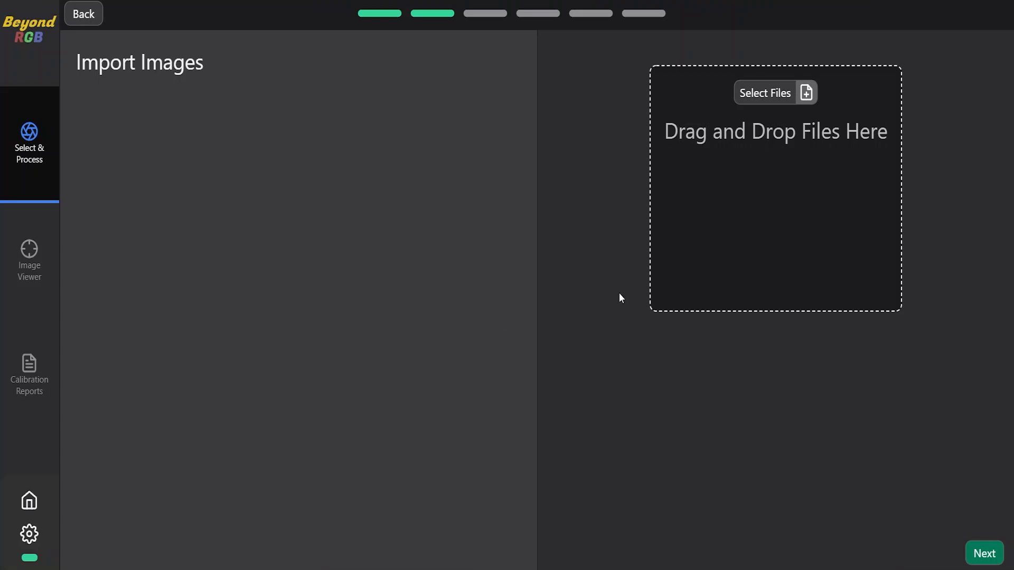
- Import all eight .ARW files from the sample images folder and proceed to the output destination
left_click(767, 93)
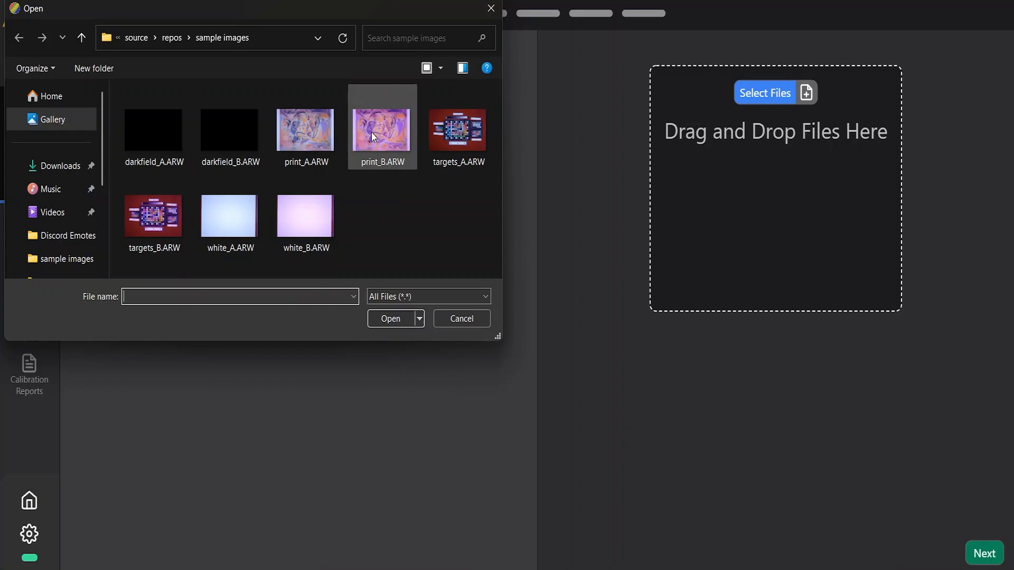
left_click(166, 147)
left_click(292, 213, "shift")
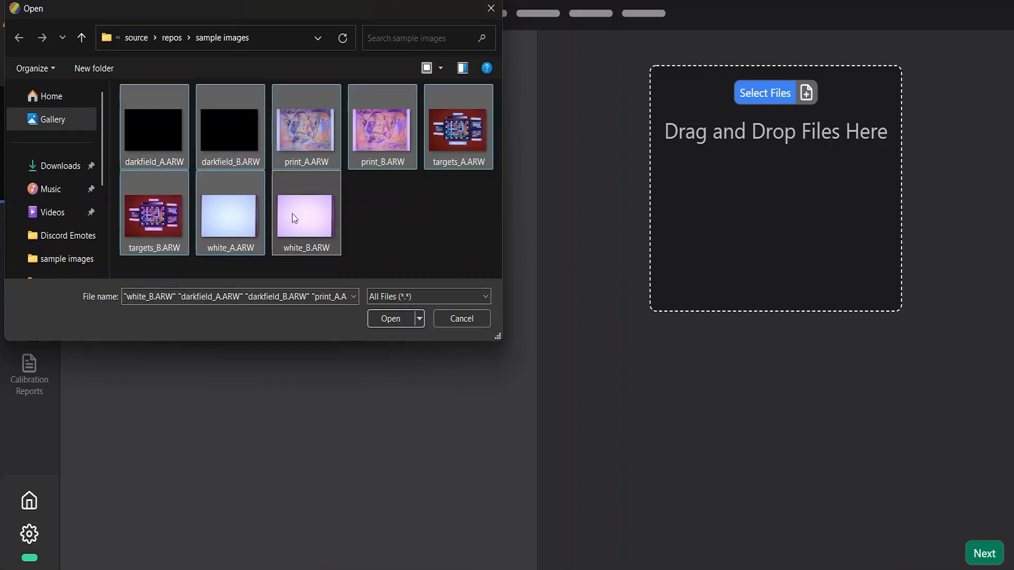
left_click(391, 319)
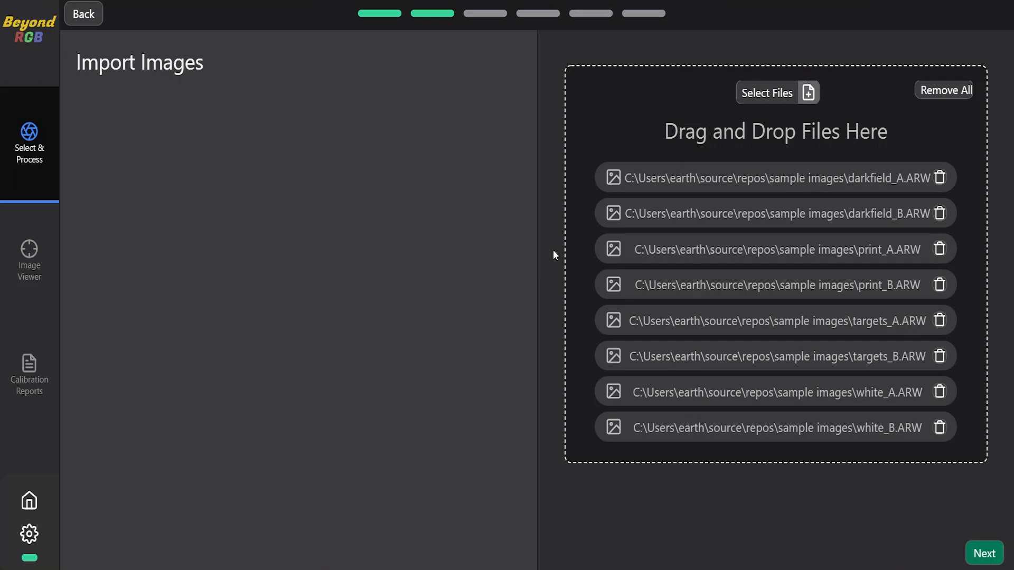
mouse_move(635, 183)
left_click(983, 552)
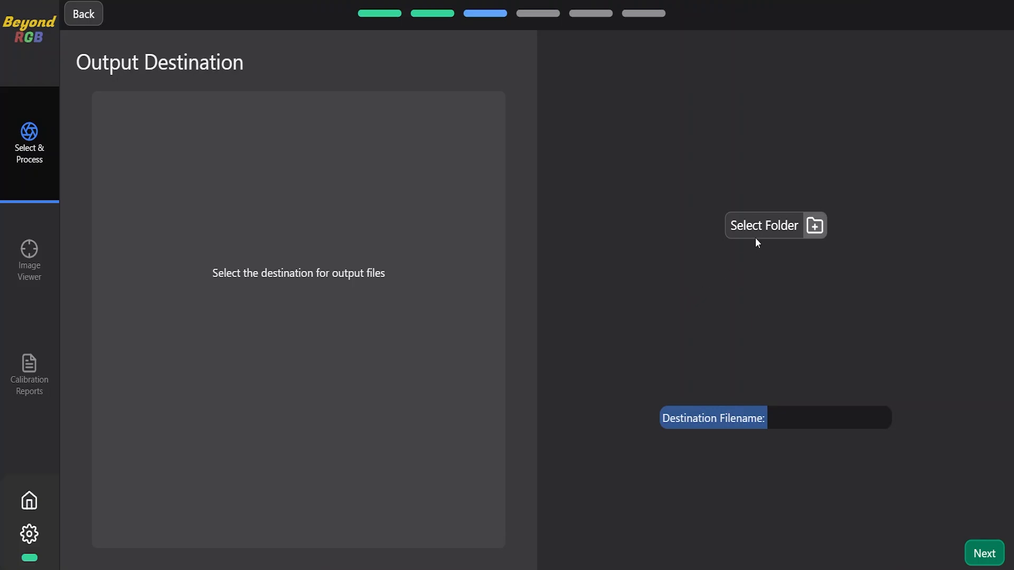
- Set the output destination to the sample images folder with the filename Test
left_click(763, 226)
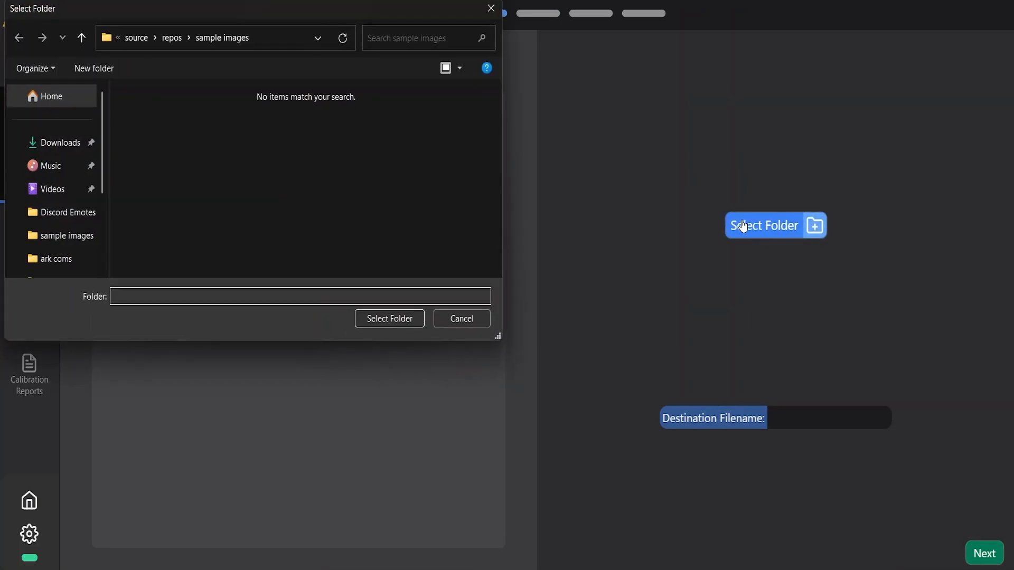
left_click(392, 323)
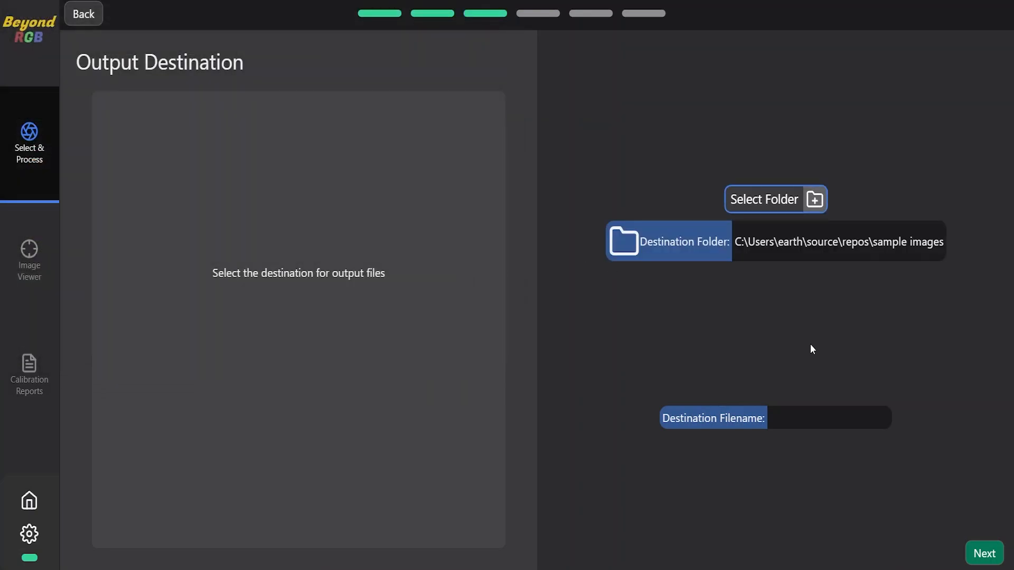
left_click(817, 416)
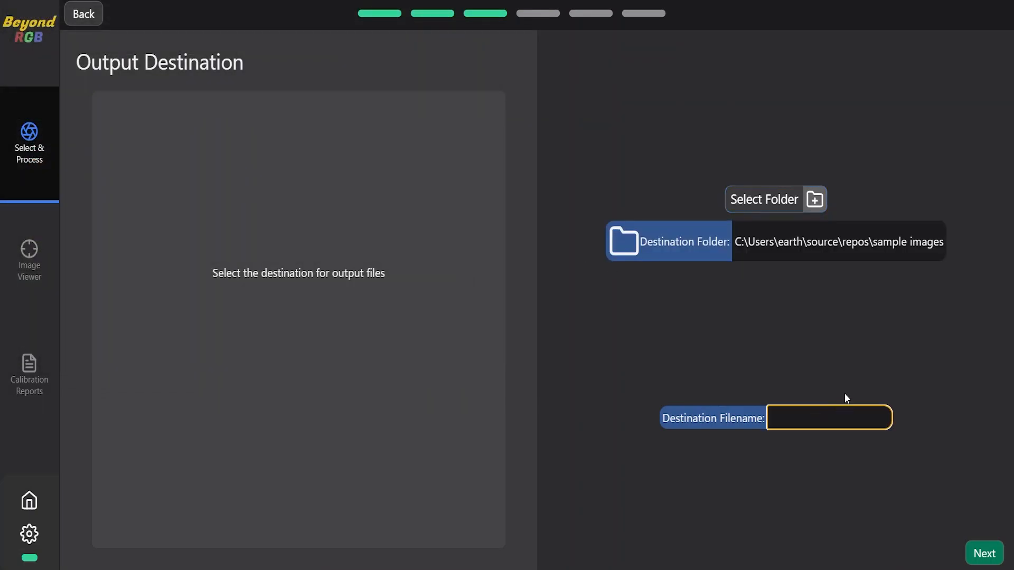
type("Test")
left_click(998, 562)
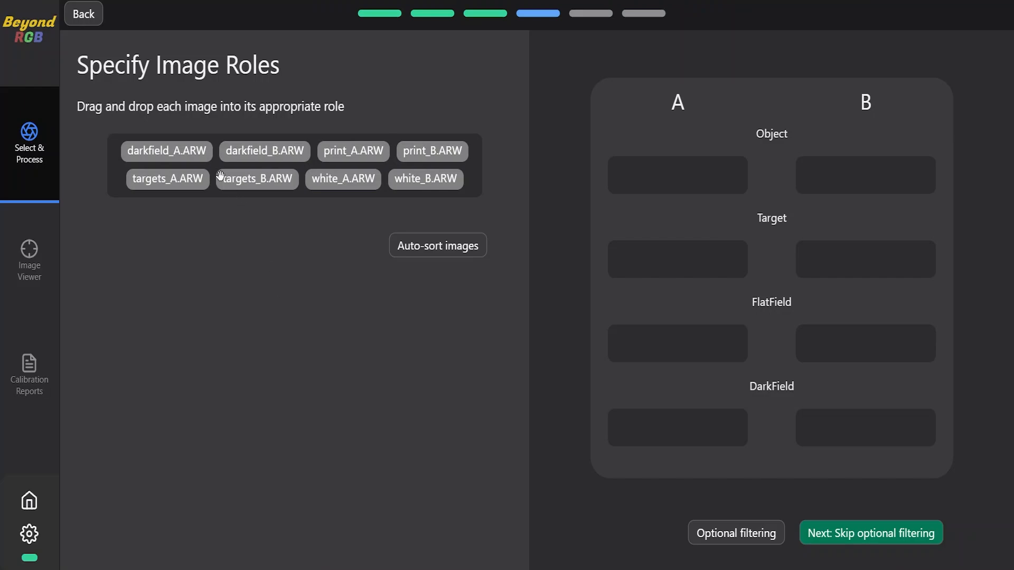
- Assign targets_A.ARW to Target A and white_B.ARW to FlatField B, then auto-sort the remaining images and continue without optional filtering
left_click_drag(165, 178, 657, 270)
left_click_drag(377, 180, 861, 346)
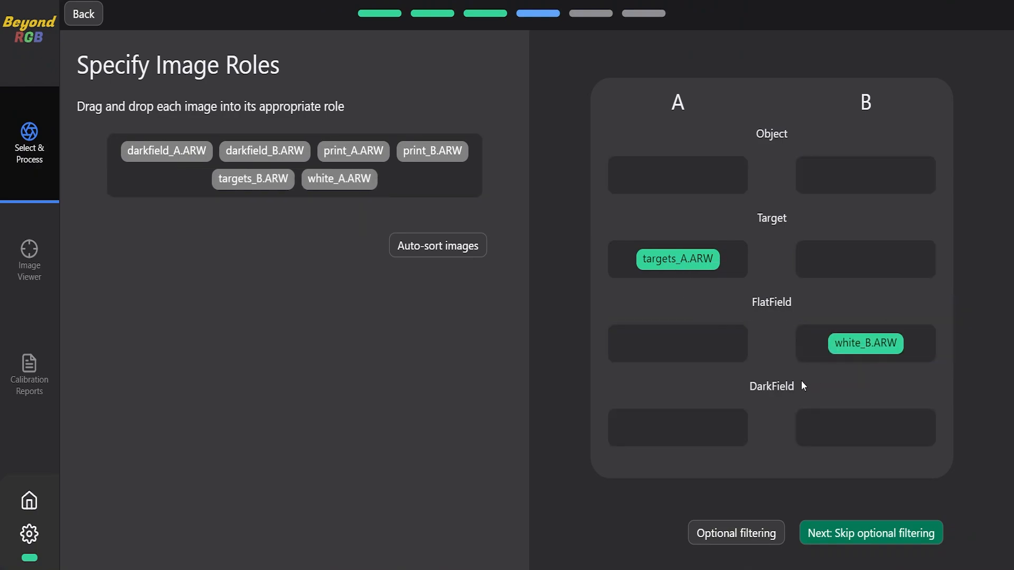
left_click(452, 247)
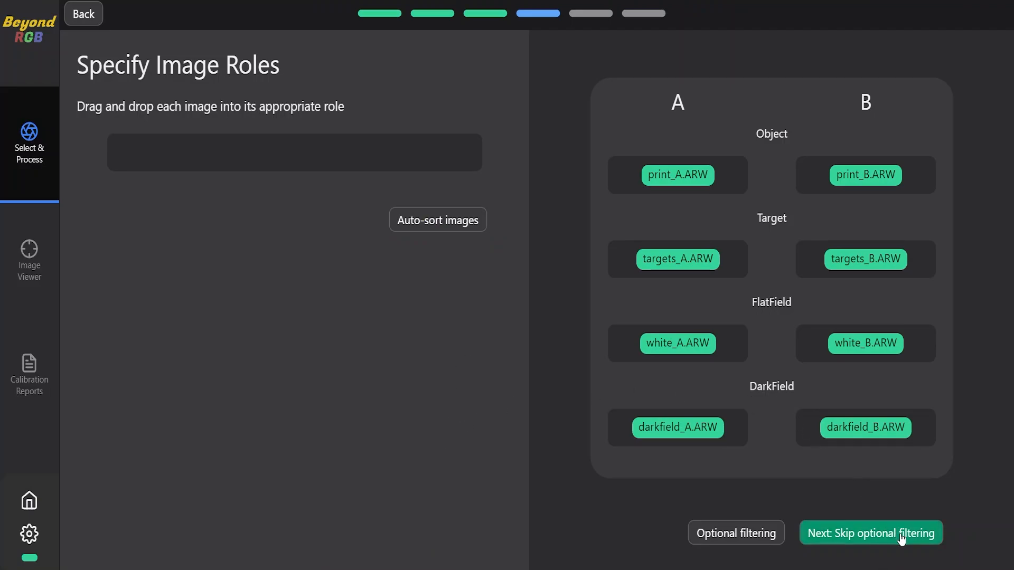
left_click(843, 535)
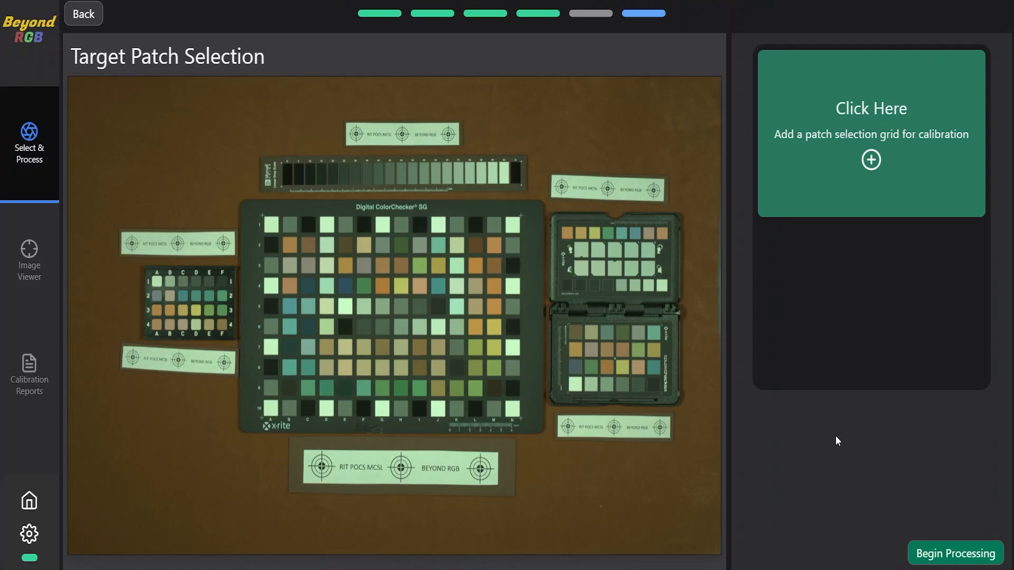
- Add a patch selection grid for calibration and stretch it over the patches of the Digital ColorChecker SG chart
left_click(831, 144)
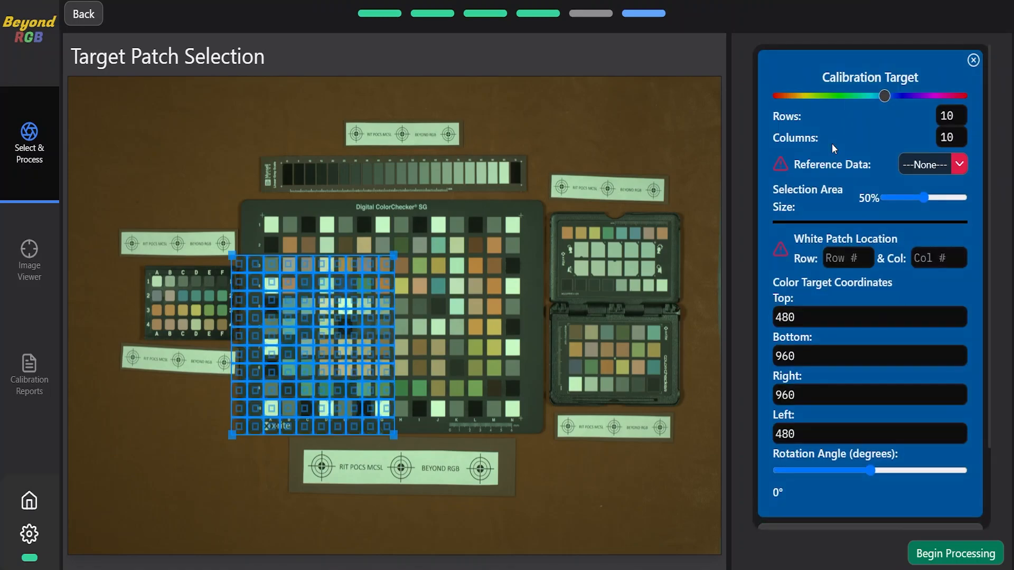
left_click_drag(342, 365, 351, 309)
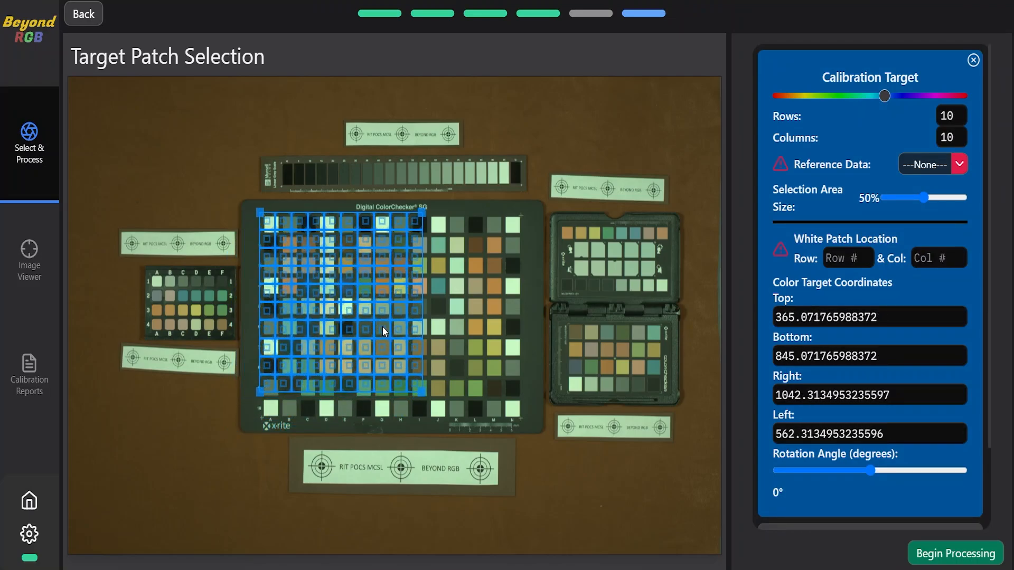
left_click_drag(419, 389, 527, 421)
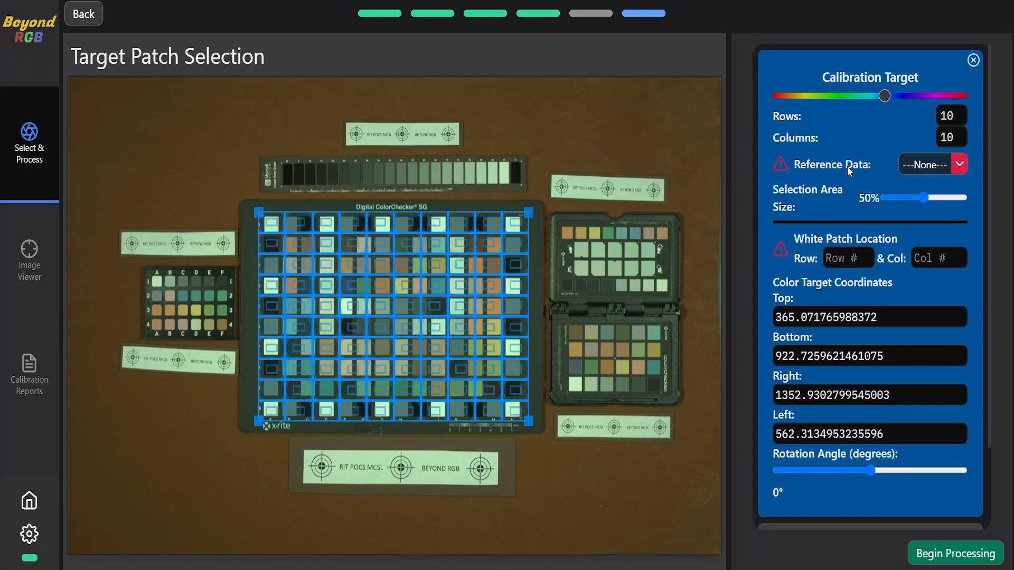
- Set the target's reference data to CCSG with a 51% selection area, and realign the grid corners to the chart's outer patches
left_click(923, 166)
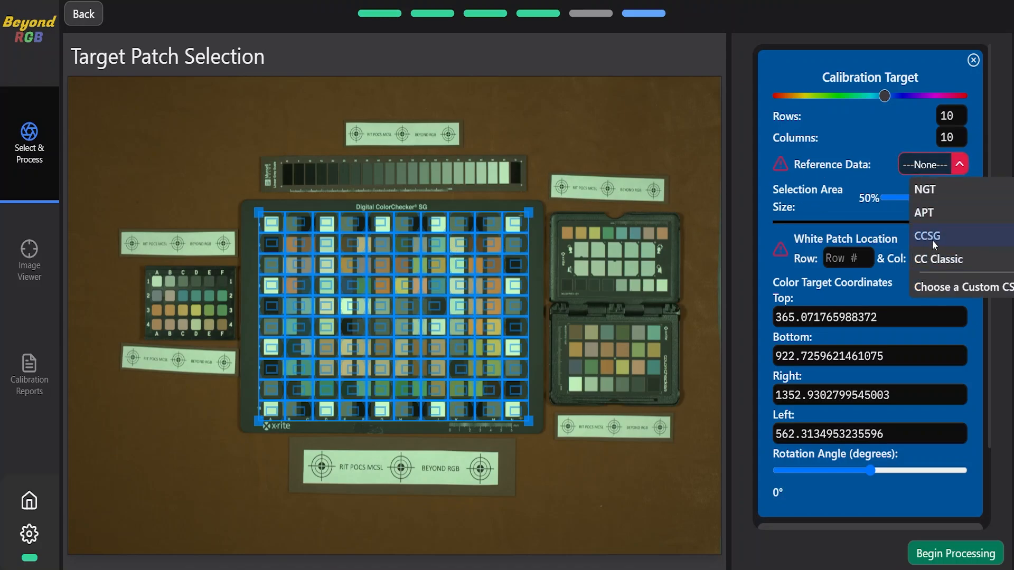
left_click(932, 240)
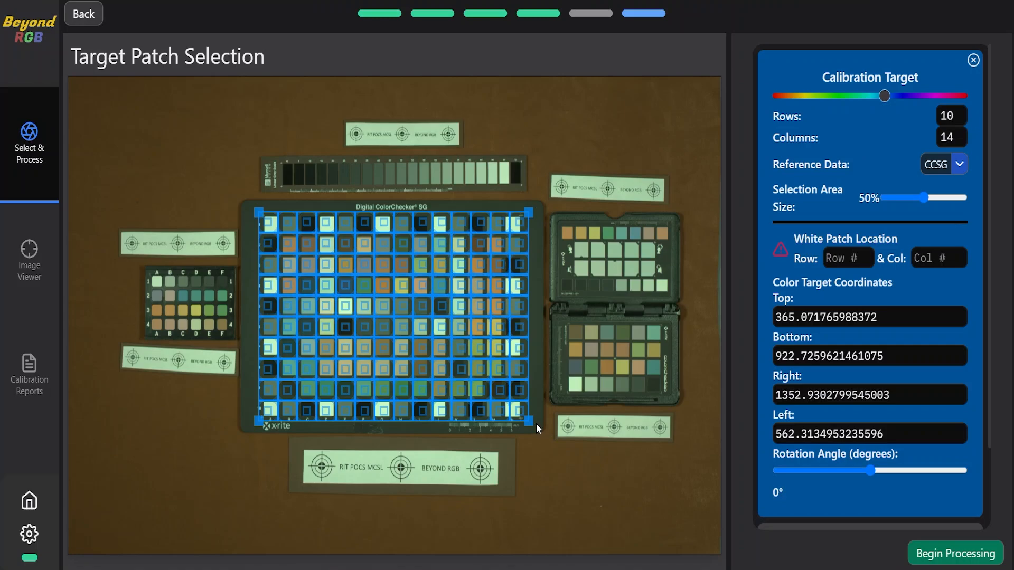
left_click_drag(537, 424, 529, 421)
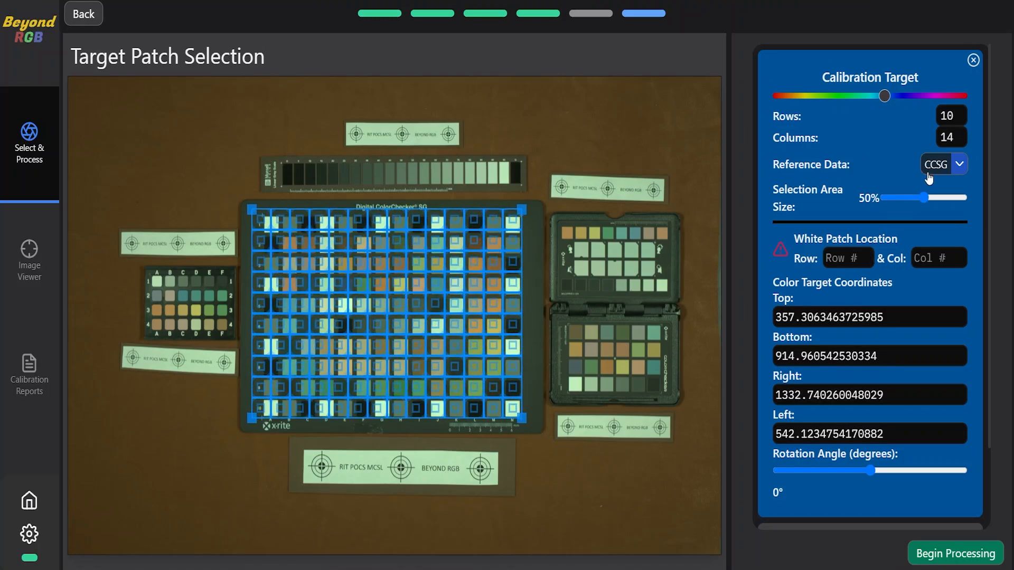
mouse_move(924, 199)
left_mouse_down()
mouse_move(948, 204)
mouse_move(883, 207)
mouse_move(971, 203)
mouse_move(925, 199)
left_mouse_up()
mouse_move(254, 219)
left_mouse_down()
mouse_move(256, 209)
mouse_move(264, 216)
left_mouse_up()
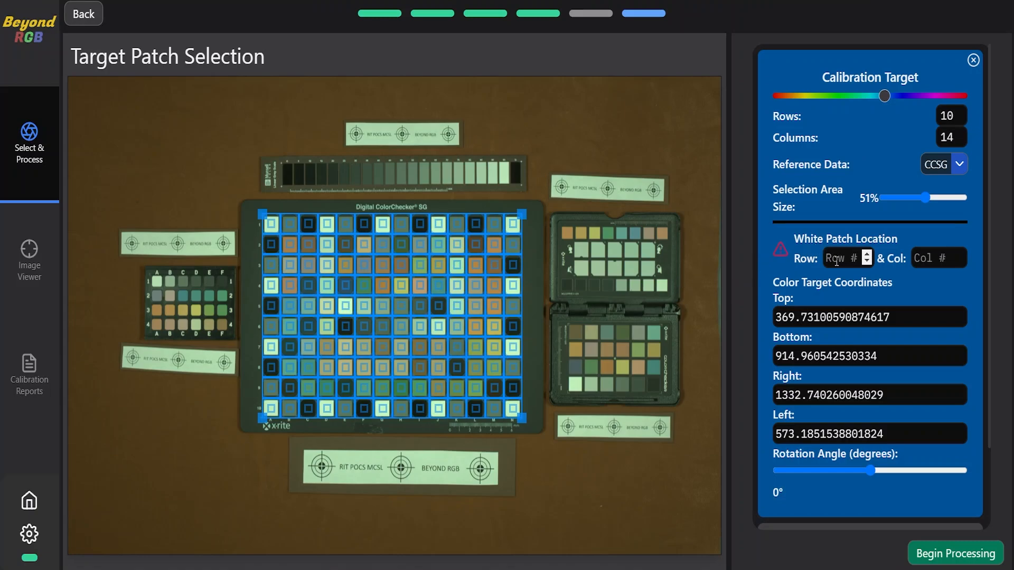
- Set the white patch location to row 5, column 5 and begin processing the images
type("5")
left_click(932, 259)
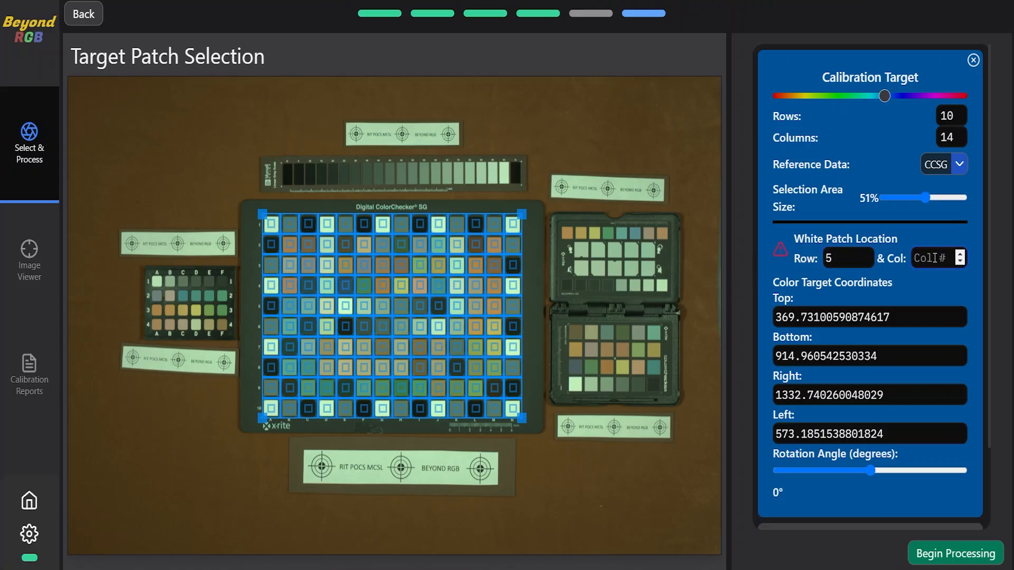
type("5")
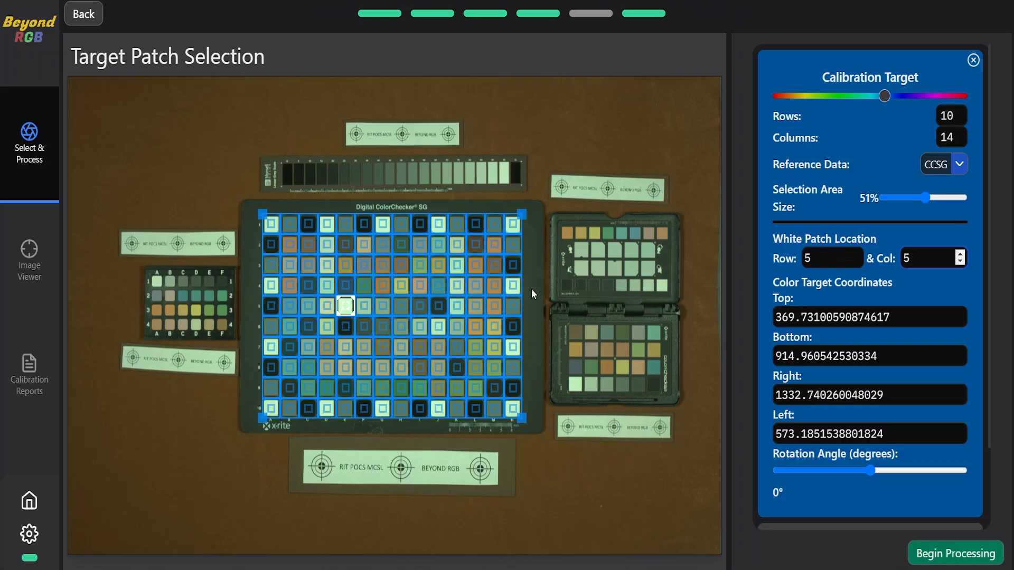
left_click(929, 553)
left_click(740, 361)
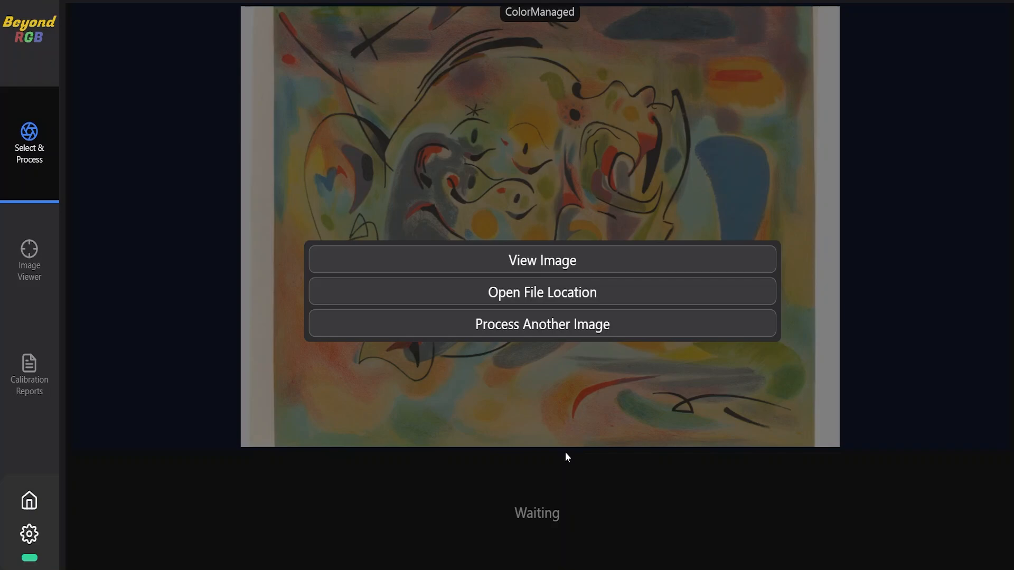
- Open the processed color-managed image in the viewer and enable the spectral picker
left_click(549, 261)
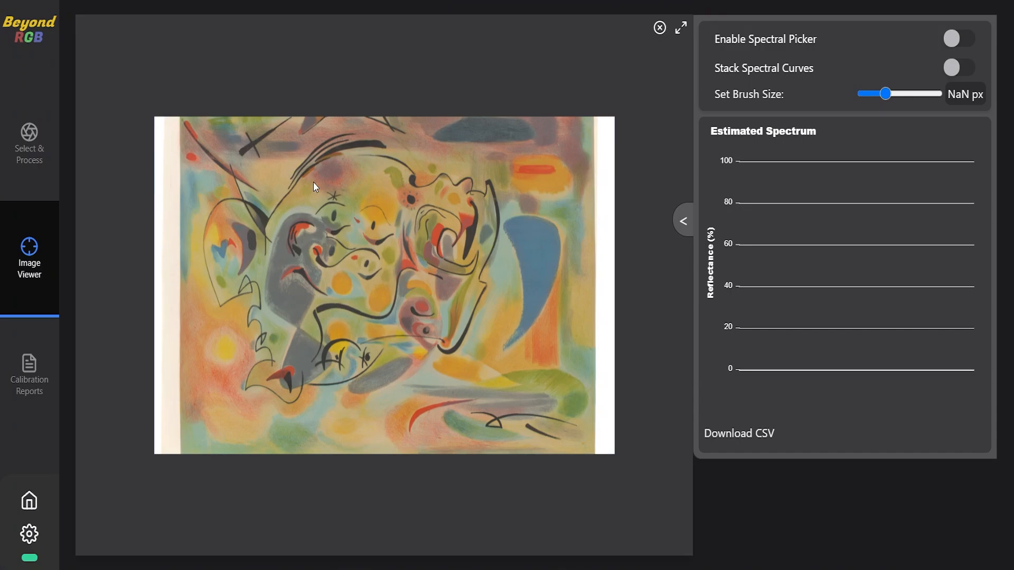
scroll(397, 244, "up", 5)
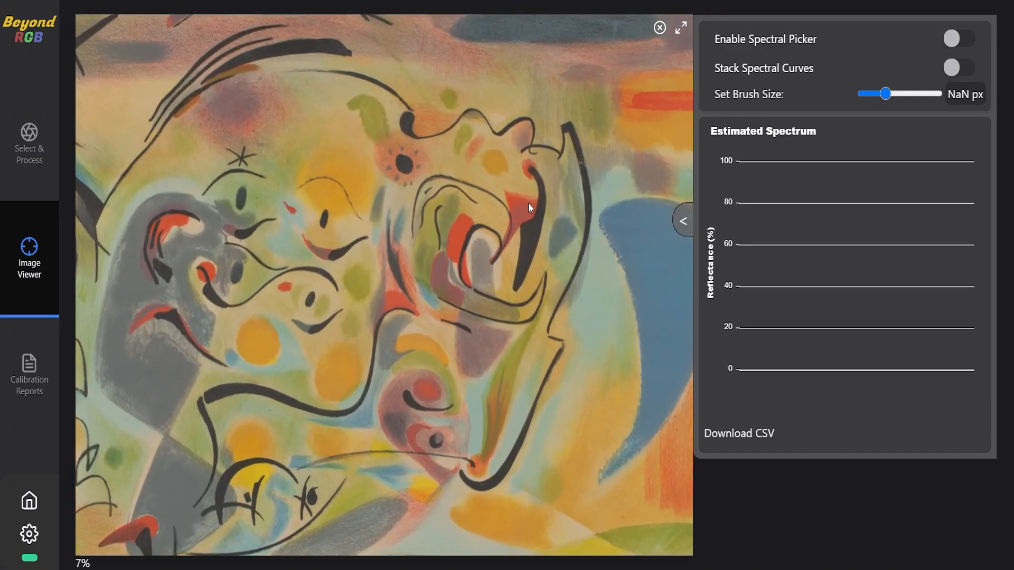
left_click_drag(528, 203, 399, 258)
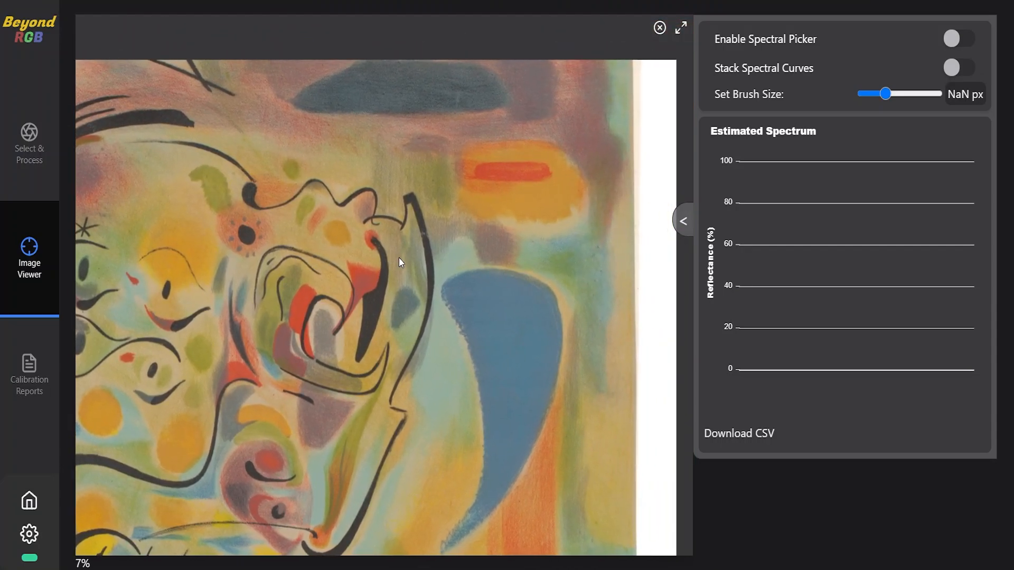
left_click(955, 39)
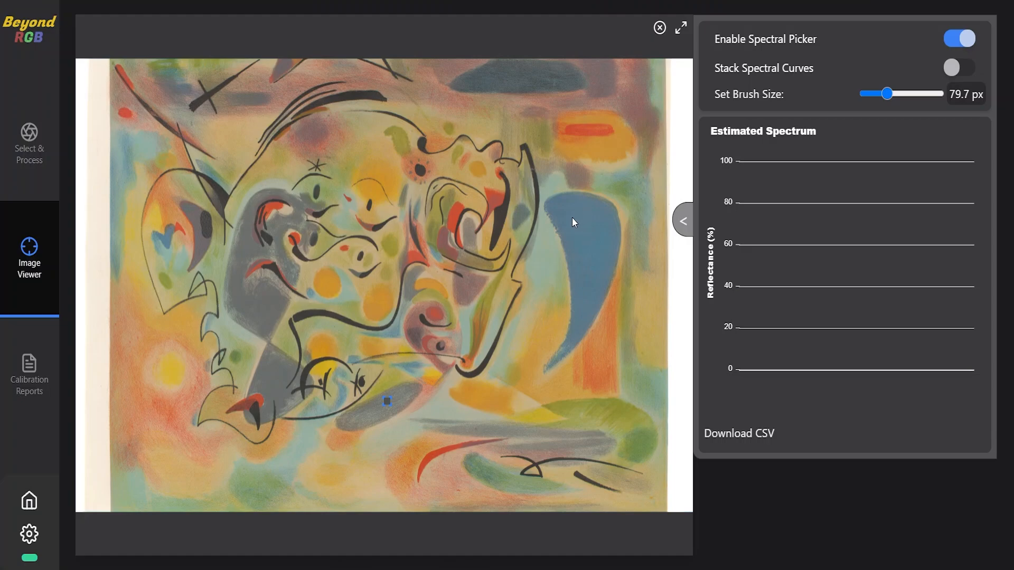
- Sample the estimated spectrum of the large blue shape and of the red stripe inside the orange area
scroll(569, 217, "up", 5)
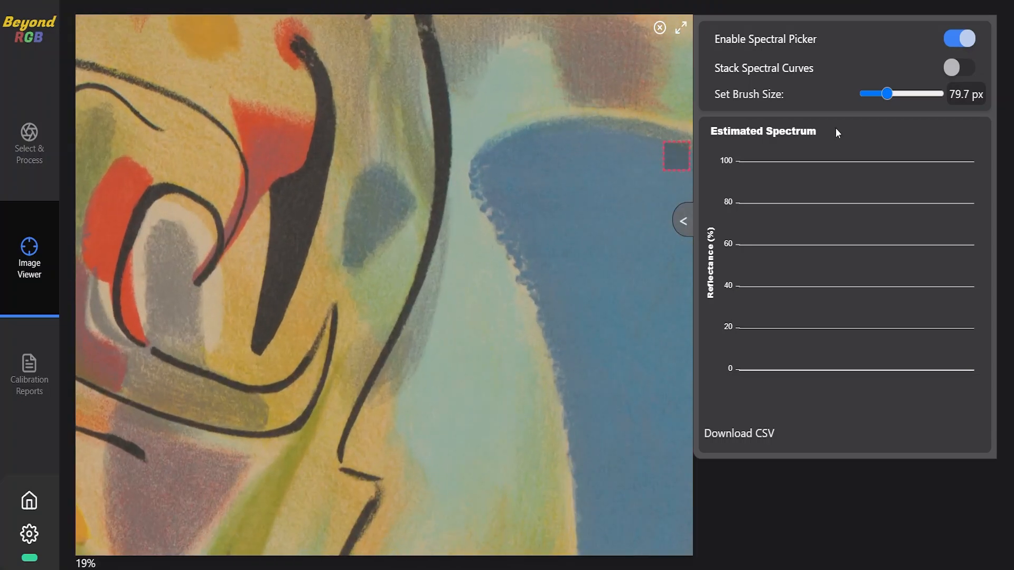
left_click(569, 201)
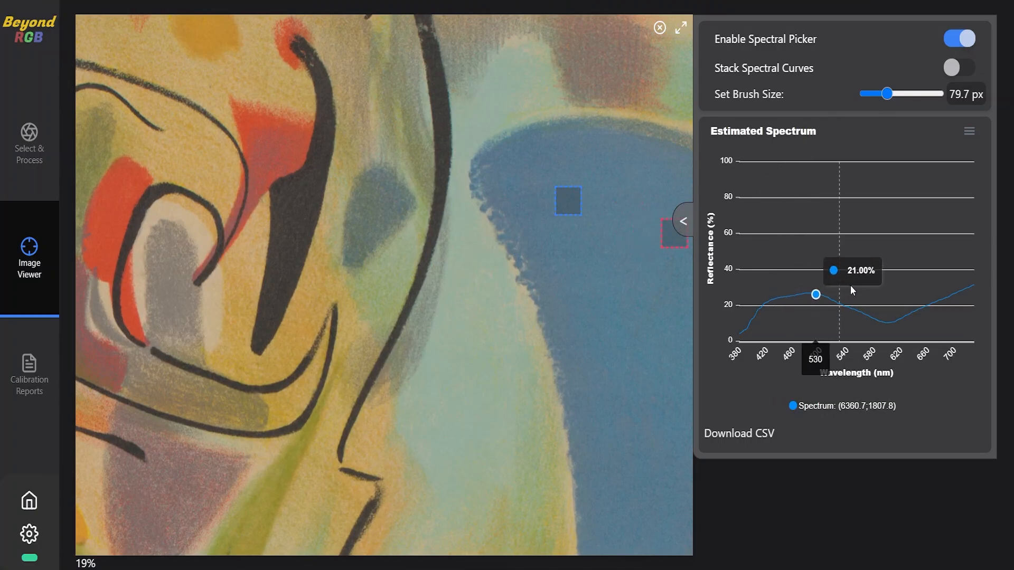
mouse_move(558, 224)
left_mouse_down()
mouse_move(605, 230)
mouse_move(546, 362)
left_mouse_up()
left_click(534, 183)
scroll(533, 191, "up", 3)
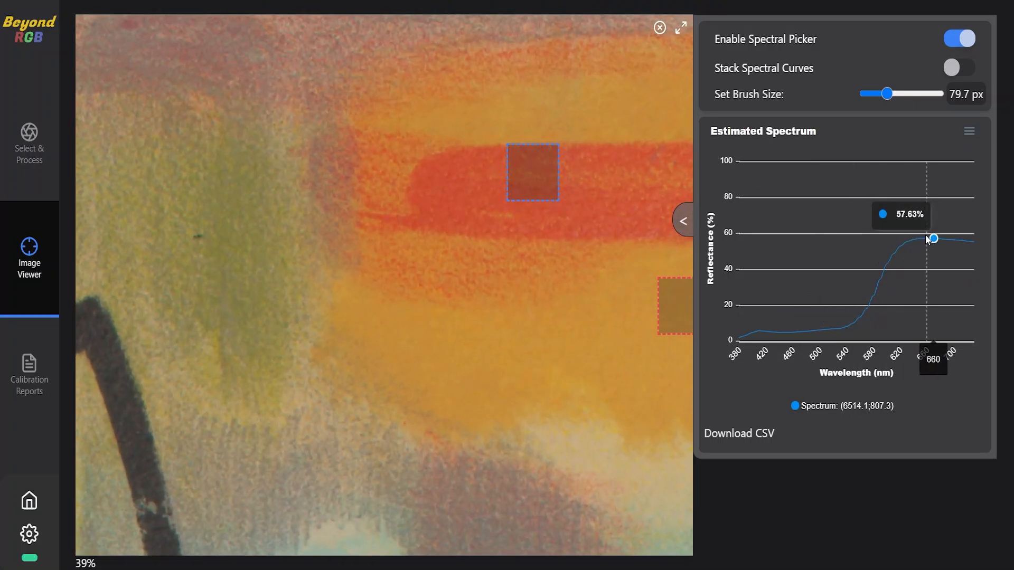
- Enable stacked spectral curves and add samples from the large blue shape and the dark blue-grey oval near the painting's upper edge
scroll(587, 290, "down", 2)
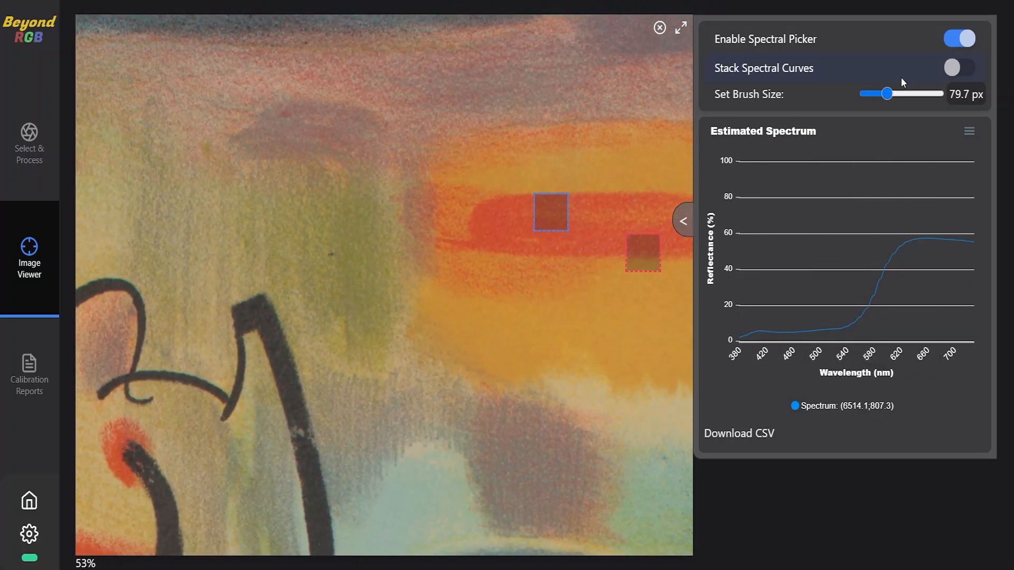
left_click(962, 69)
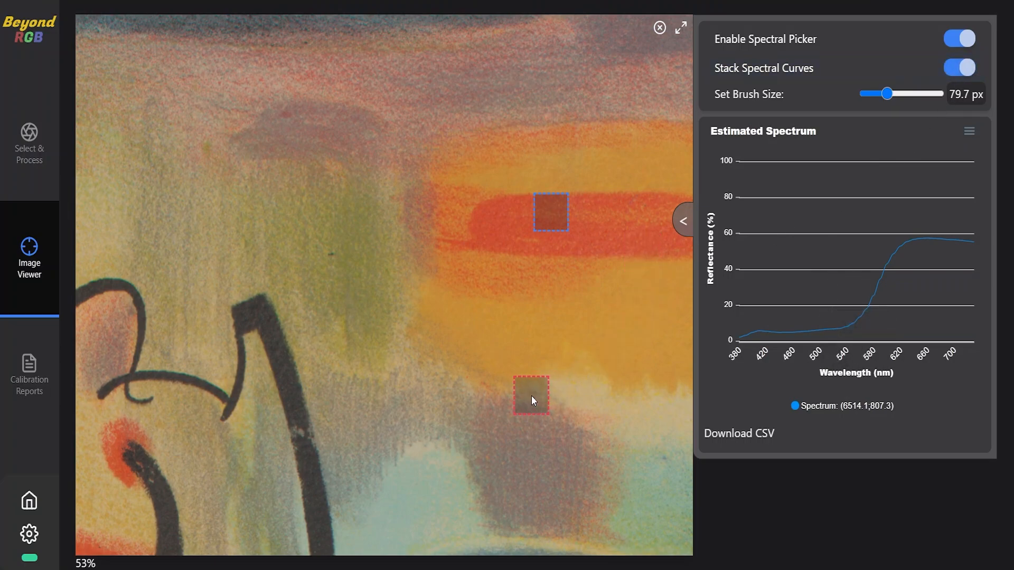
scroll(539, 464, "down", 2)
scroll(541, 480, "down", 2)
left_click(512, 527)
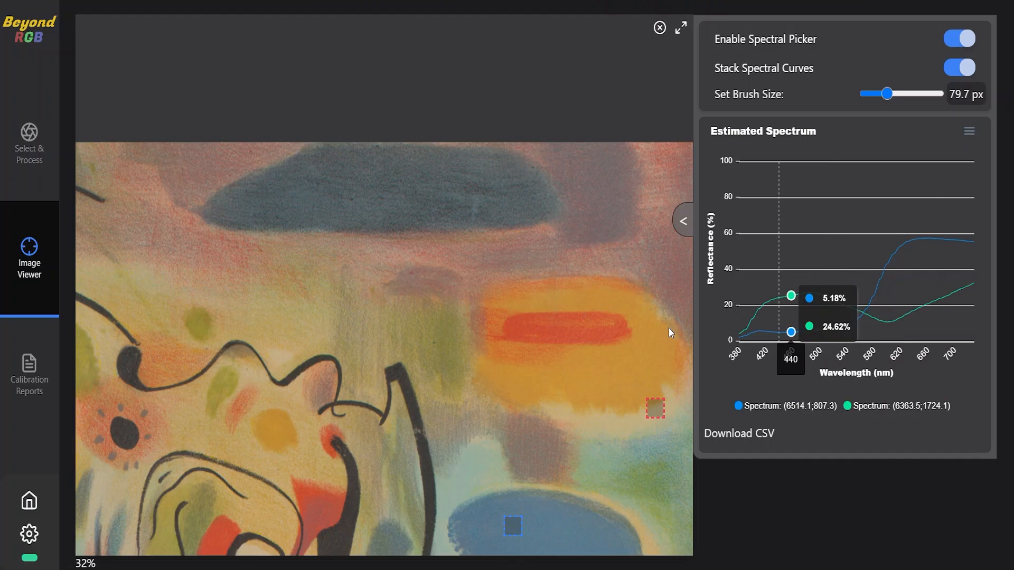
left_click(347, 196)
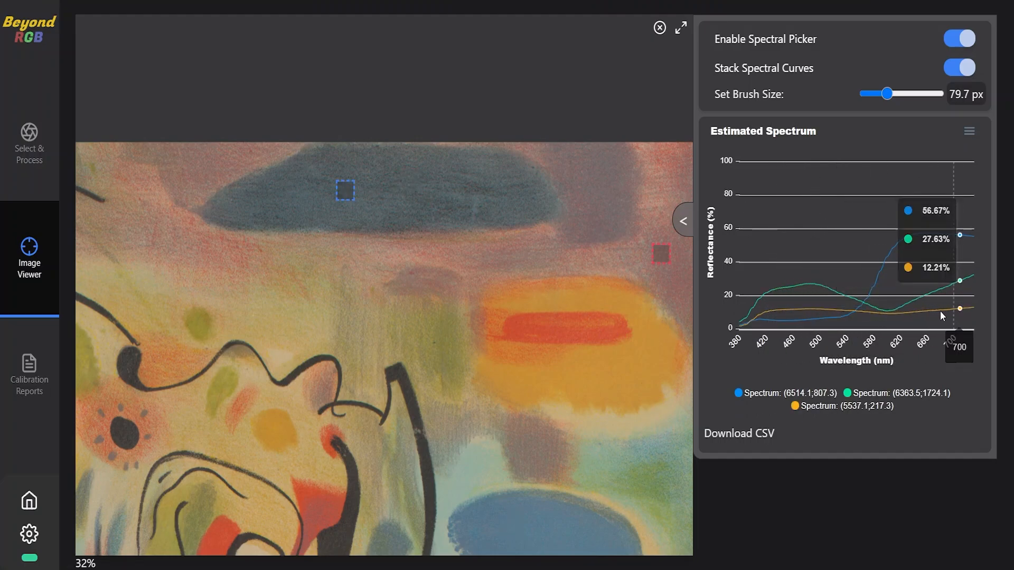
- Set the brush size to 199.2 px and add a spectral sample from the small orange spot below the wavy black line
scroll(408, 325, "down", 1)
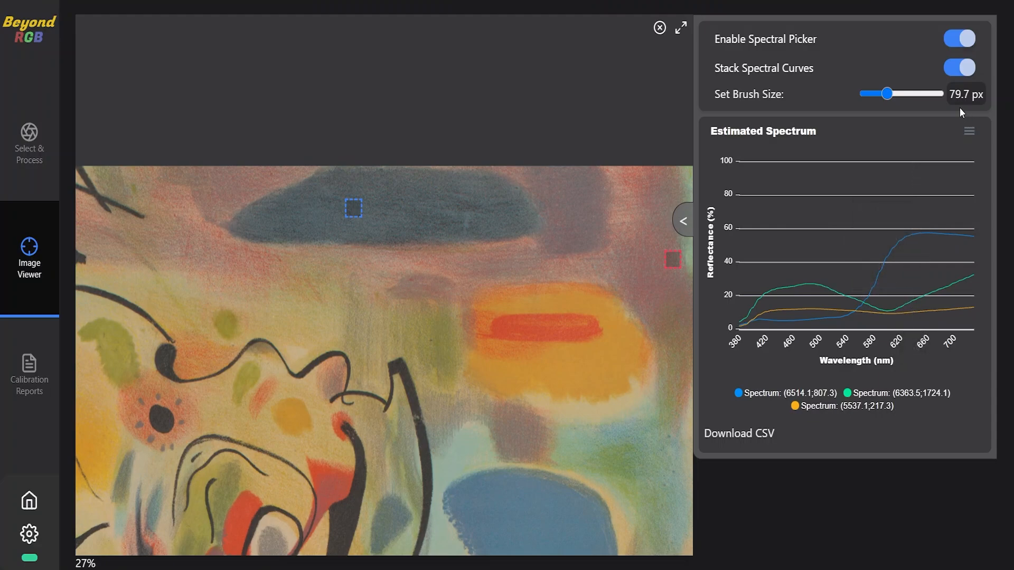
left_click_drag(891, 101, 923, 101)
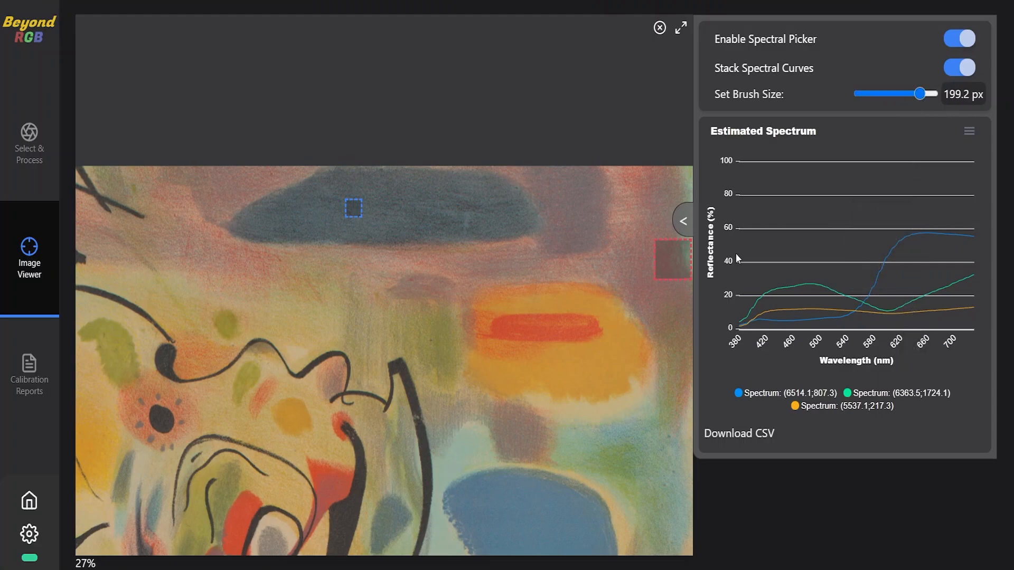
left_click(295, 415)
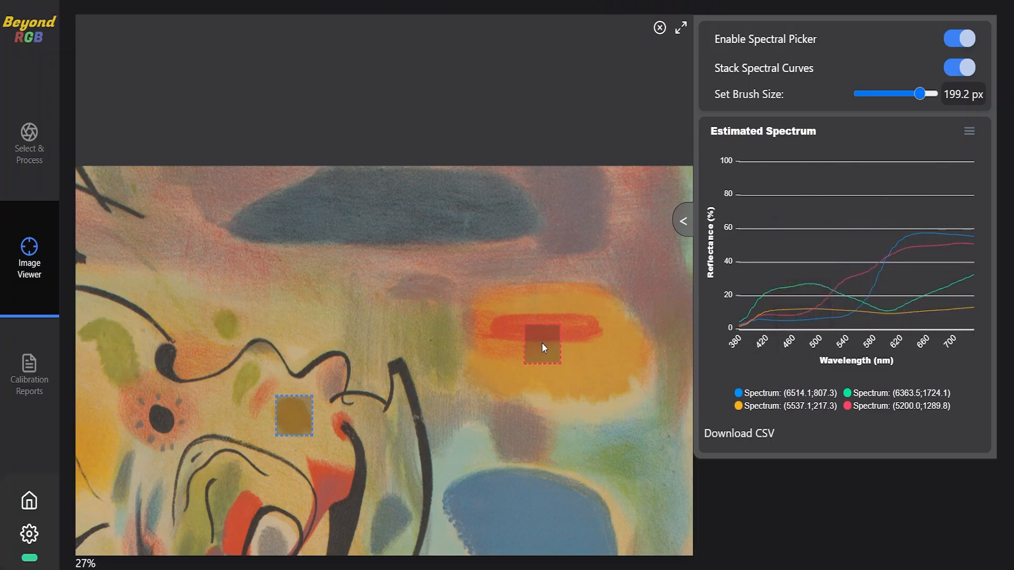
- Open the calibration report for BeyondRGB_Test.btrgb
scroll(534, 331, "down", 3)
scroll(417, 374, "down", 2)
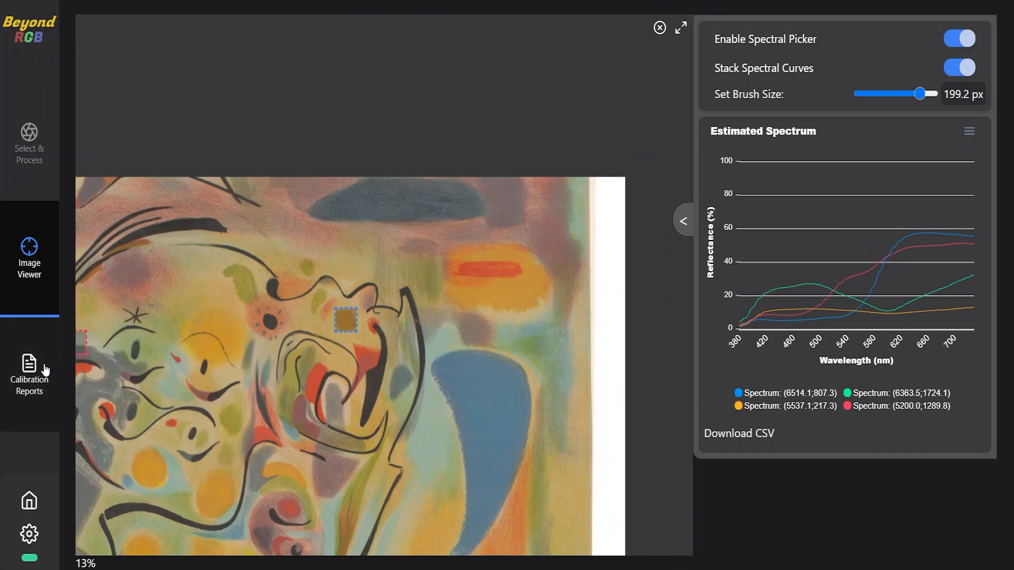
left_click(19, 373)
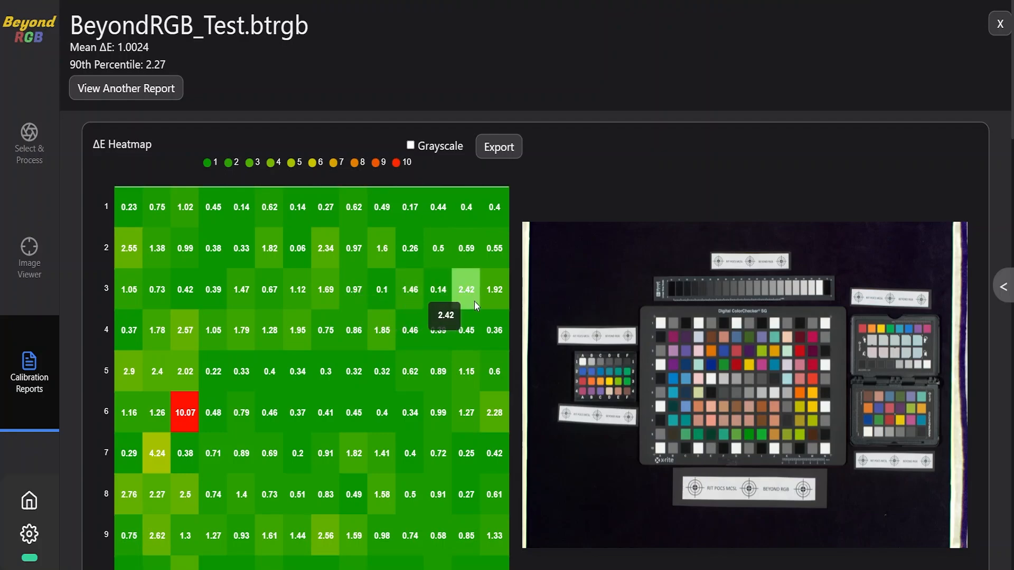
- Preview the ΔE heatmap in grayscale, restore its colour display, and check the value of patch C6
left_click(416, 146)
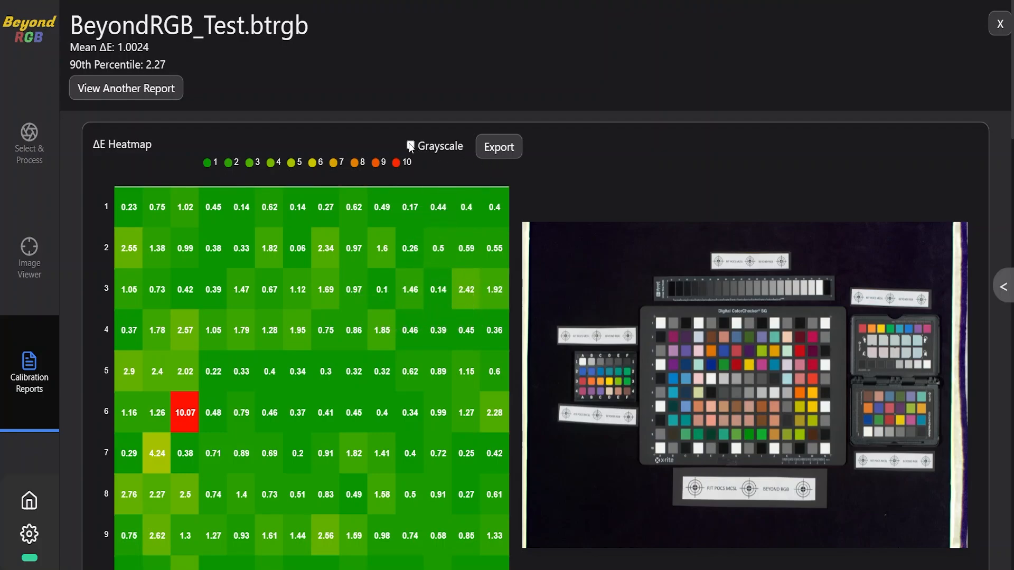
scroll(400, 313, "down", 3)
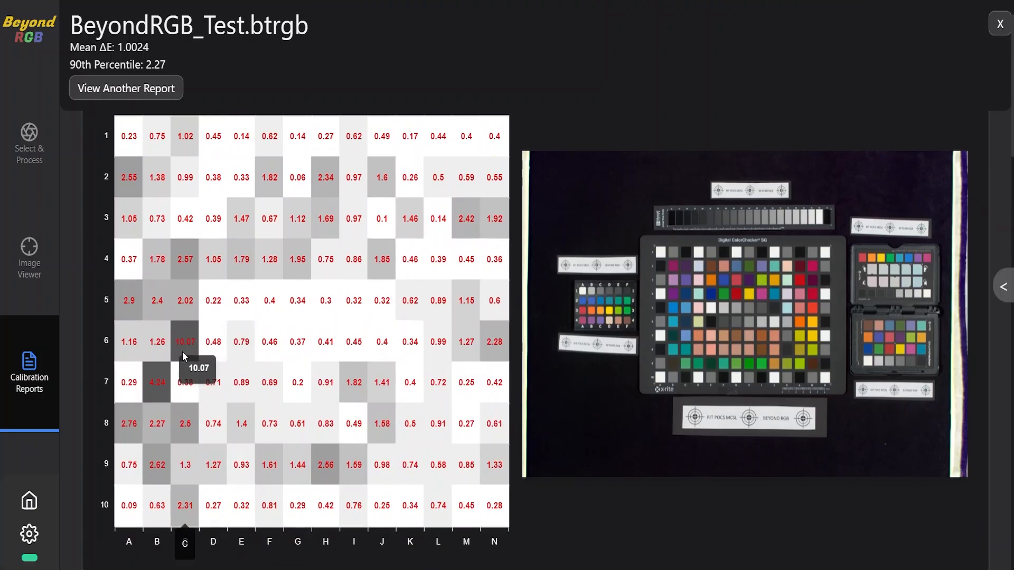
scroll(182, 350, "up", 3)
left_click(412, 147)
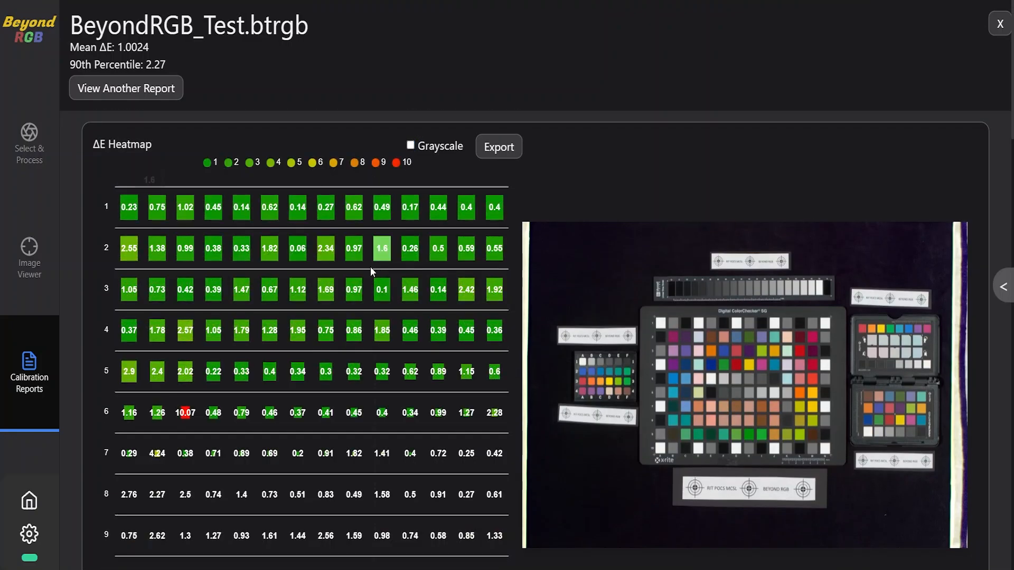
mouse_move(189, 416)
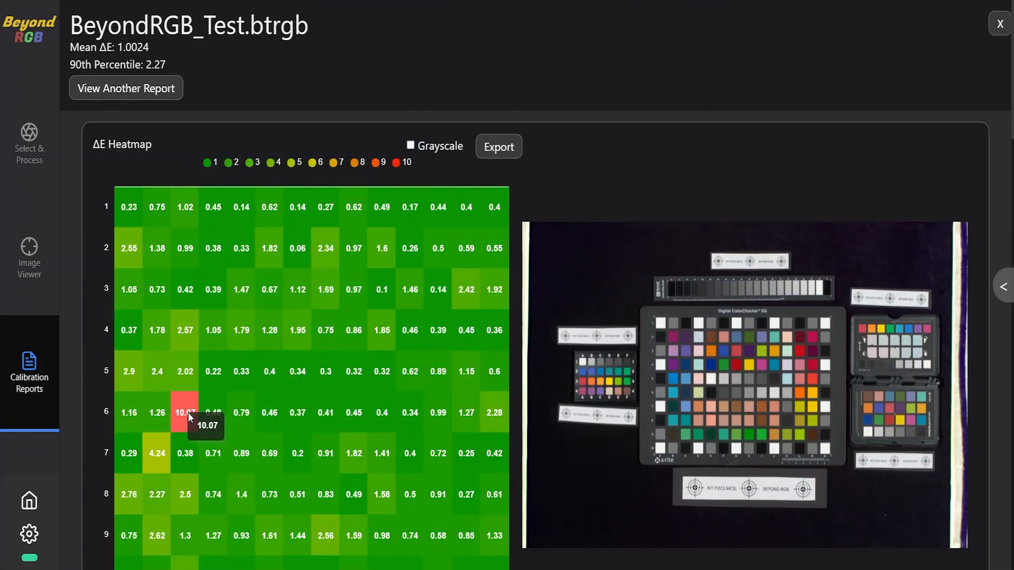
- Examine the a* vs b* plot below the heatmap, comparing the actual and expected points of patch B:4
scroll(188, 413, "down", 3)
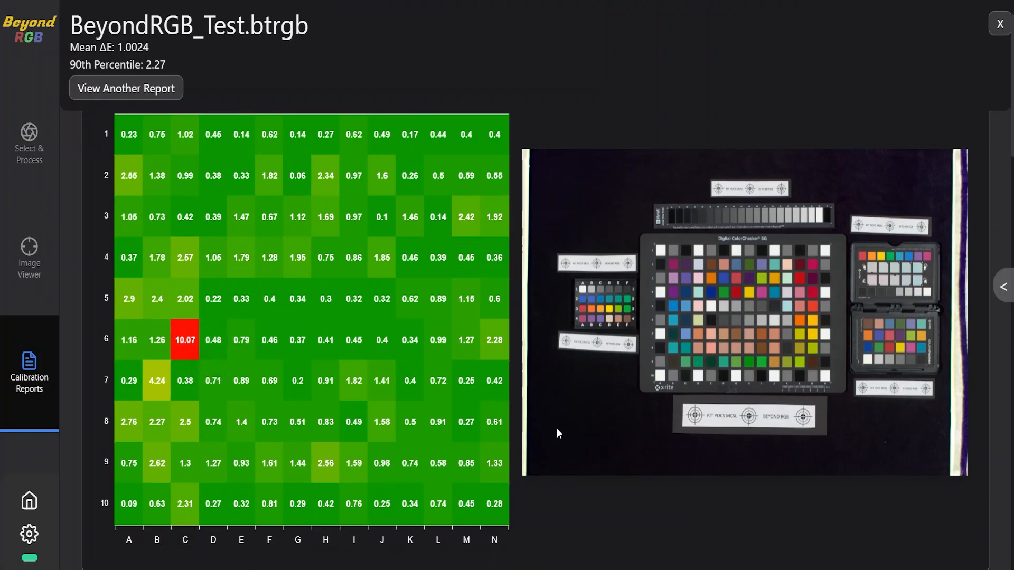
scroll(451, 381, "down", 10)
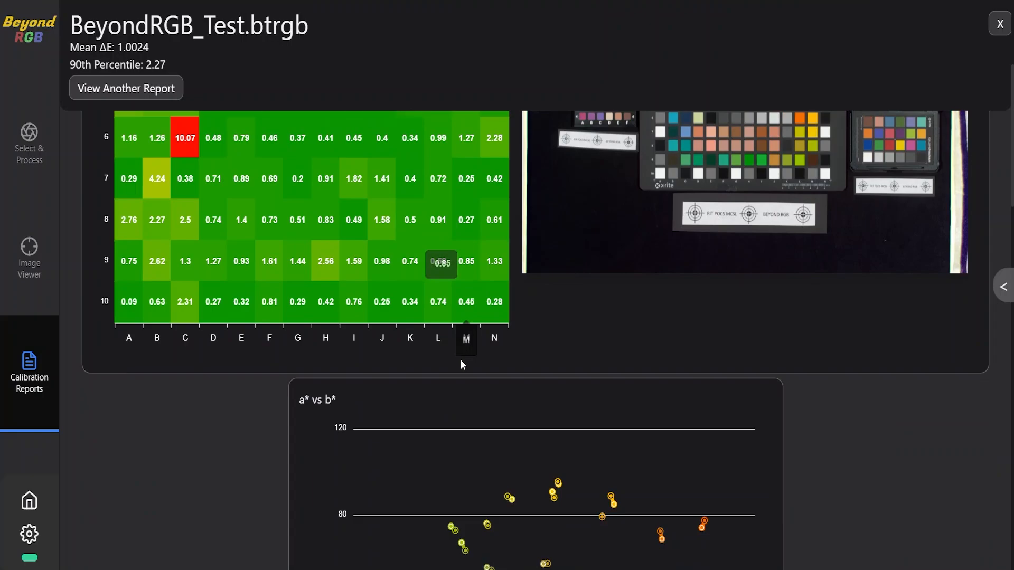
scroll(481, 290, "down", 7)
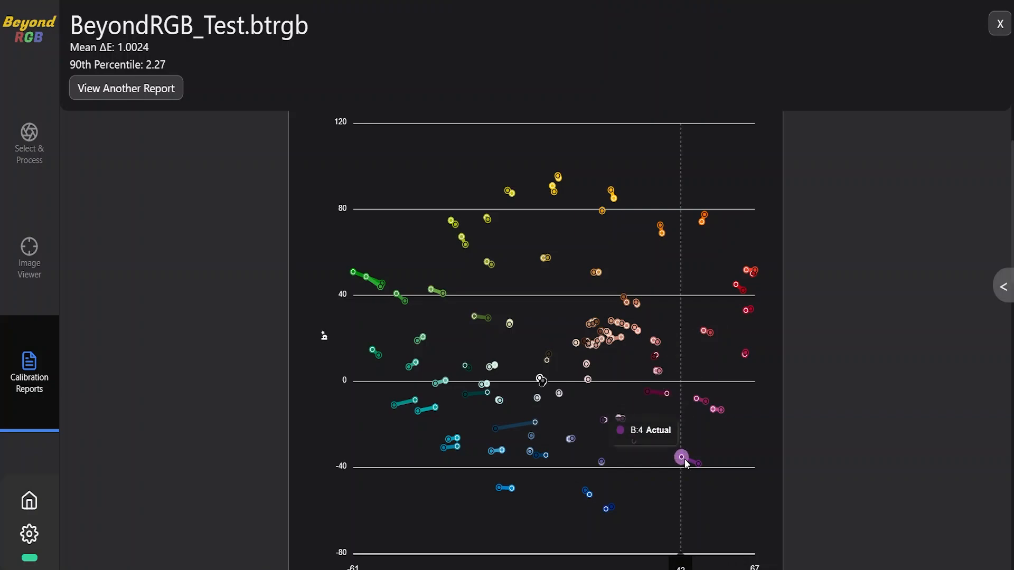
mouse_move(703, 469)
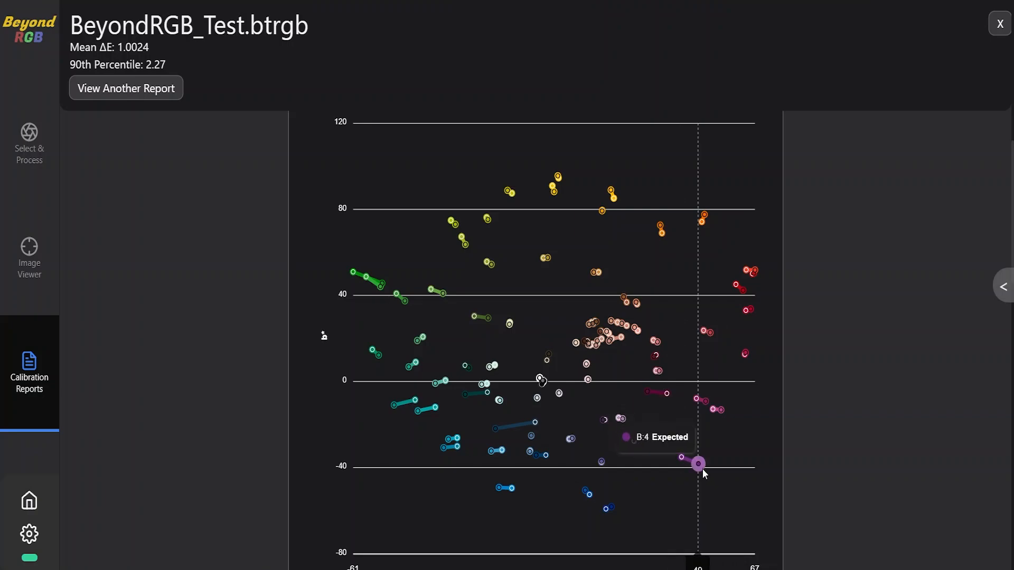
scroll(700, 418, "down", 3)
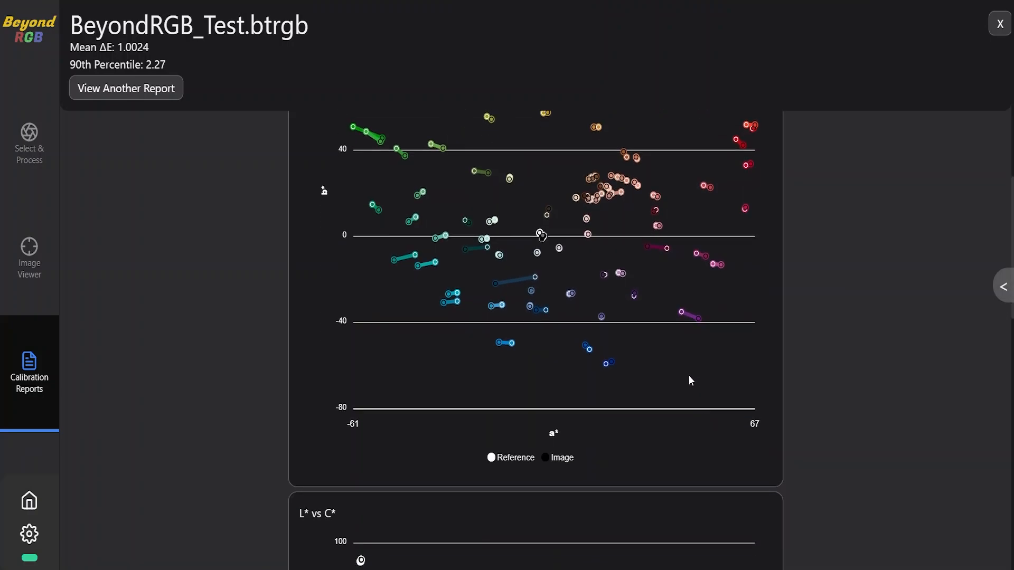
- Review the L* vs C* plot and the L*ref vs L*cam plot at the end of the report
scroll(688, 376, "down", 8)
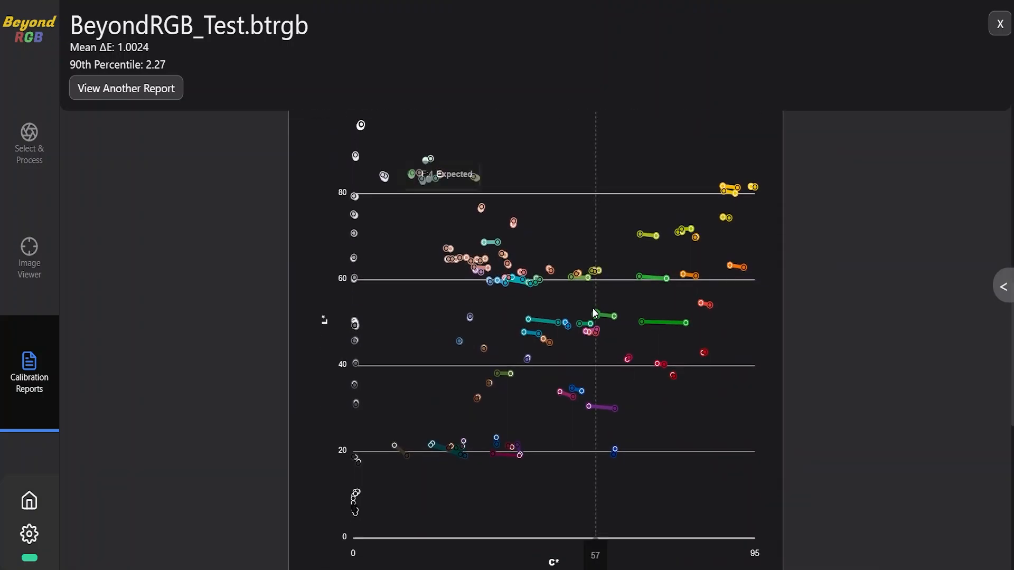
scroll(575, 301, "up", 1)
scroll(551, 292, "down", 4)
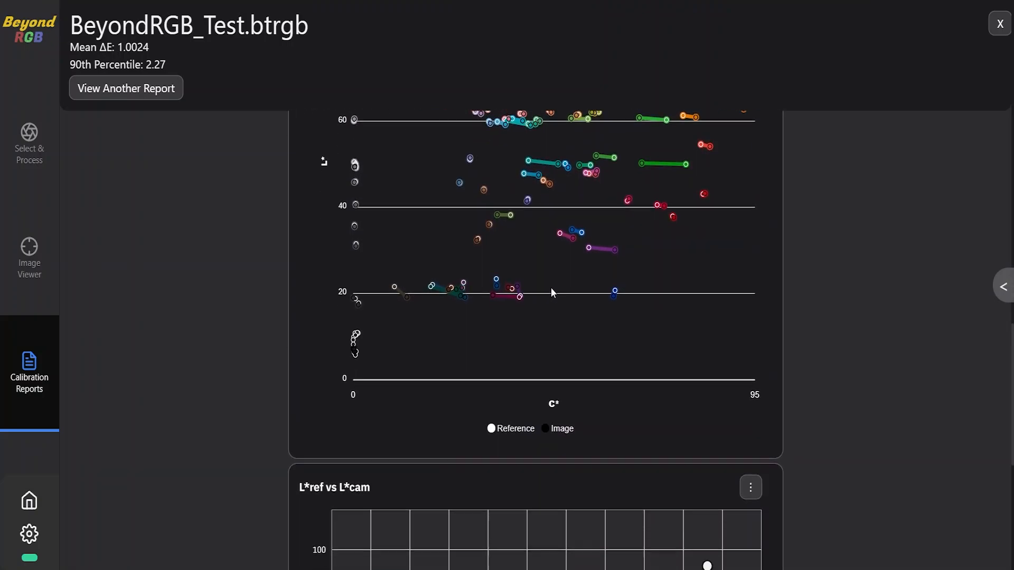
scroll(550, 292, "down", 5)
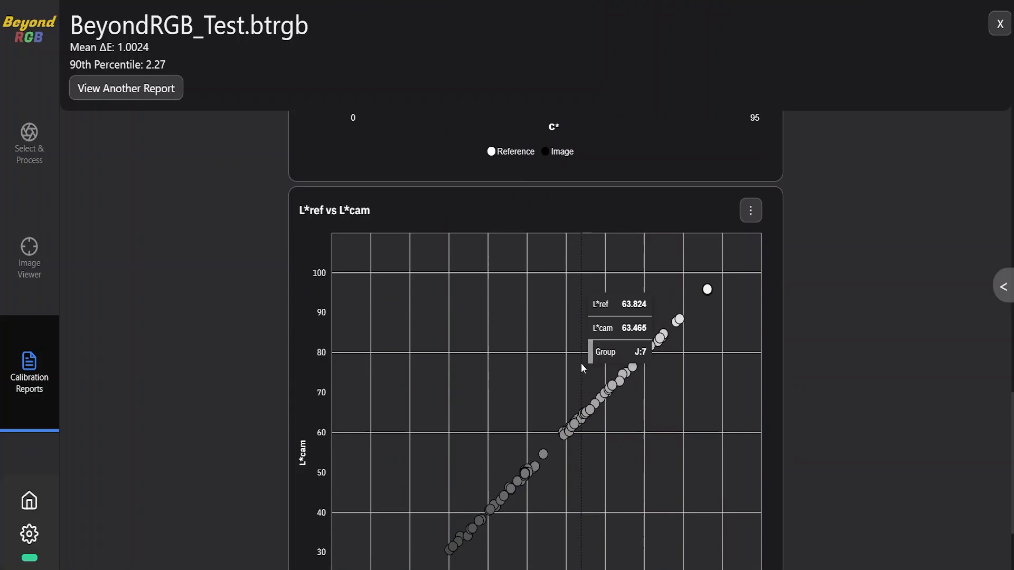
scroll(703, 378, "down", 3)
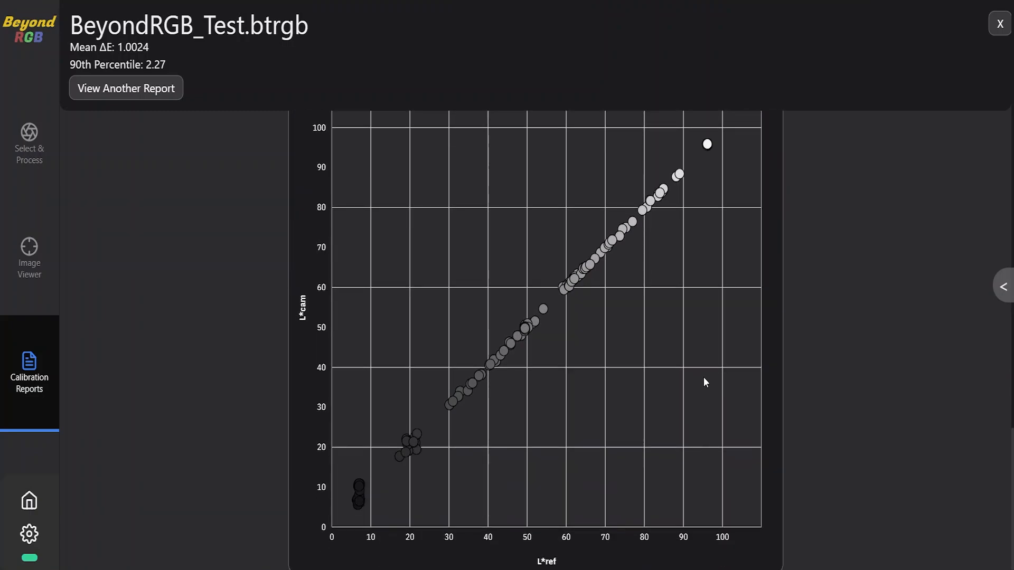
scroll(704, 379, "down", 1)
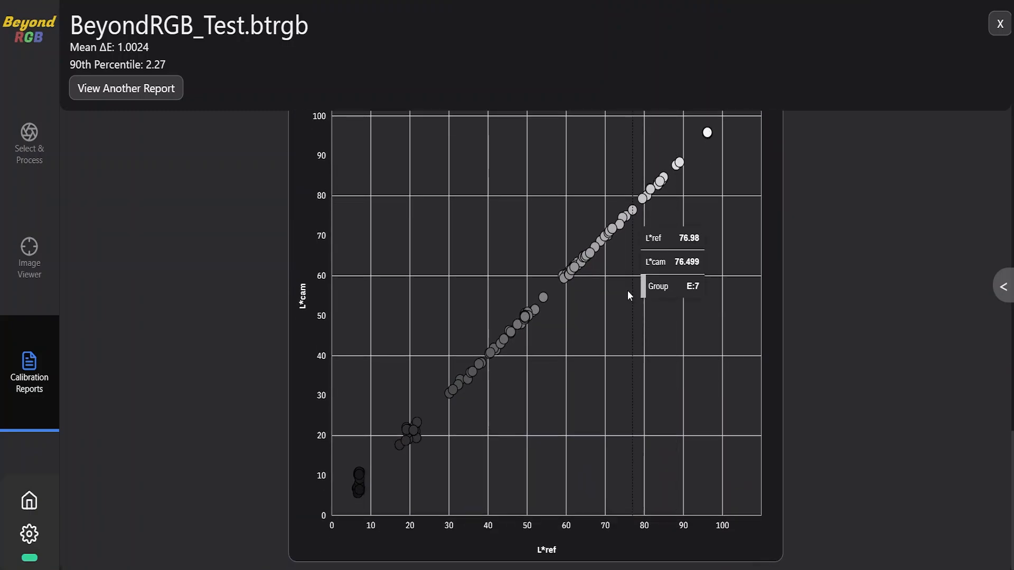